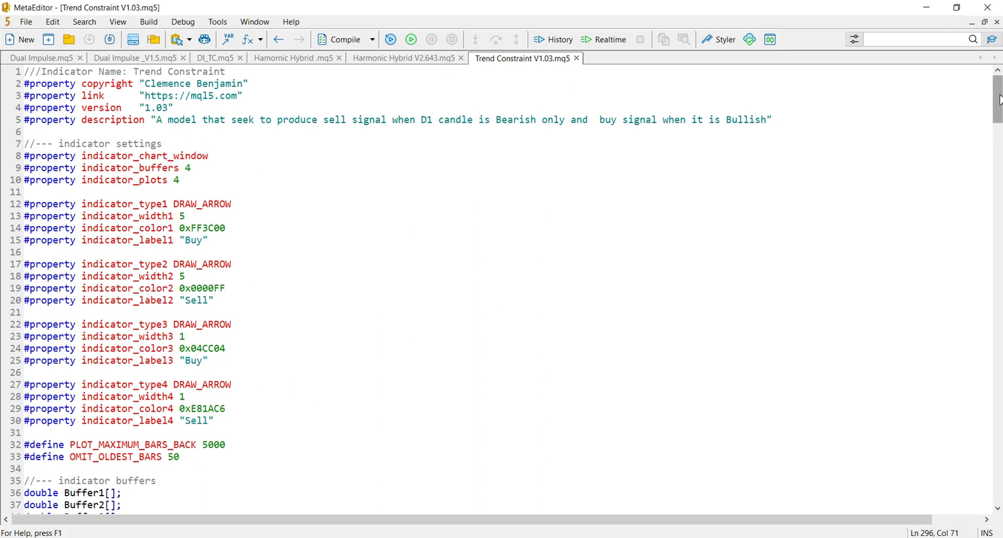
- Switch to the MetaTrader 5 terminal and minimize the Alert window to reveal the Boom 500 Index M1 chart
mouse_move(998, 99)
left_mouse_down()
mouse_move(999, 172)
mouse_move(998, 100)
left_mouse_up()
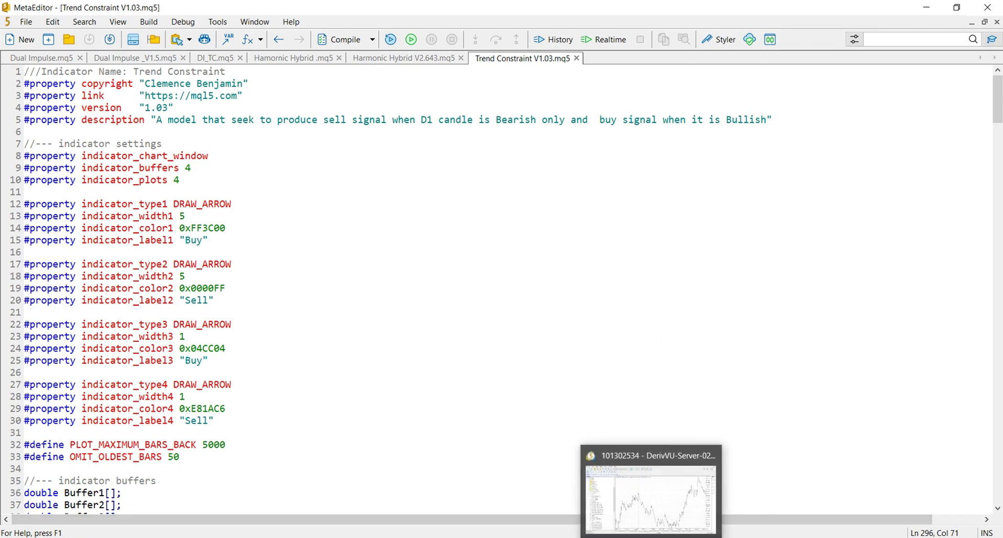
left_click(651, 537)
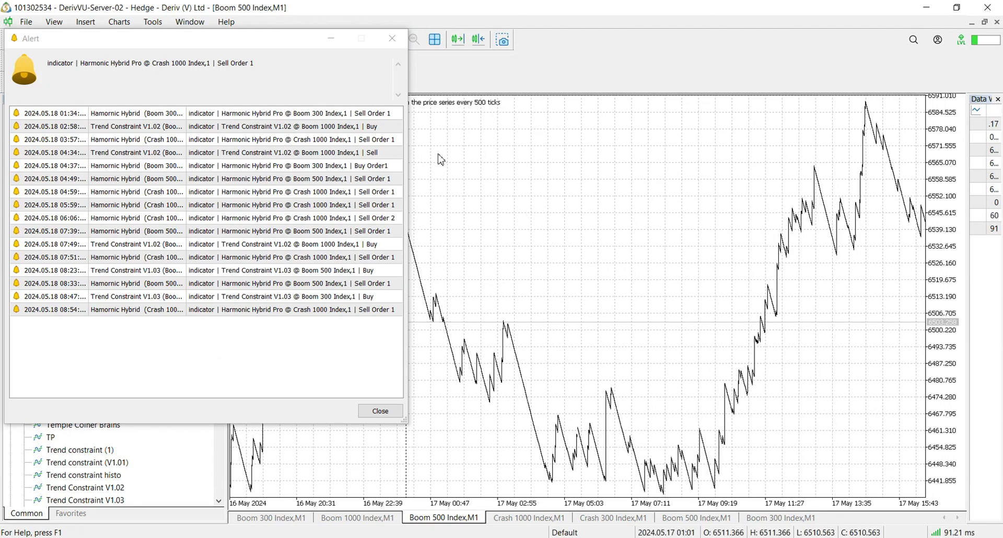
left_click(332, 38)
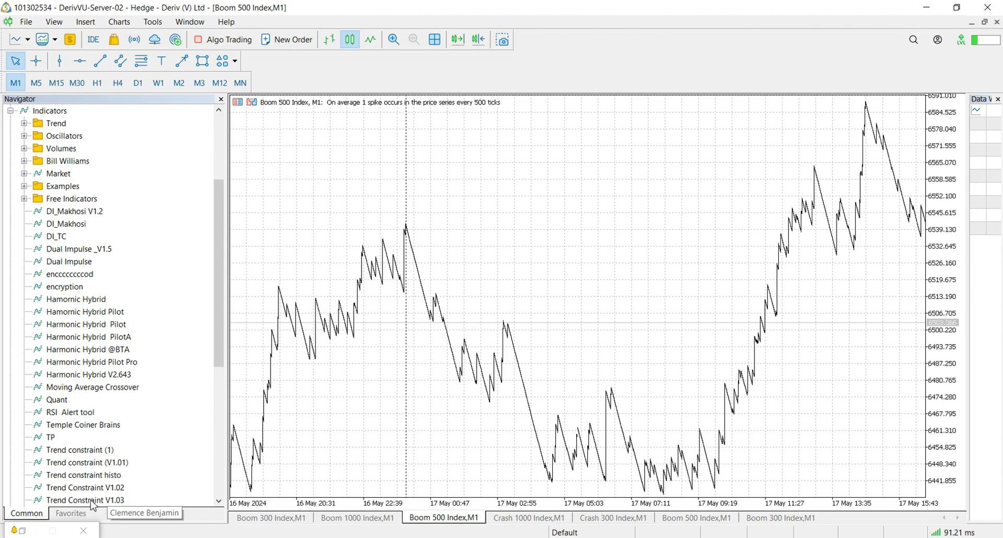
- Drop Trend Constraint V1.03 onto the Boom 500 Index M1 chart with its default settings
left_click_drag(93, 504, 485, 308)
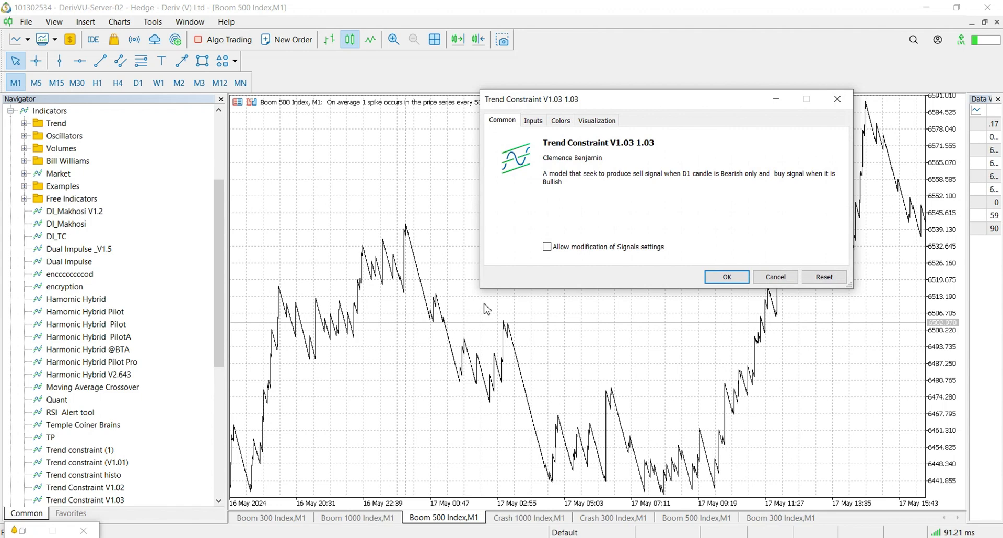
left_click(727, 278)
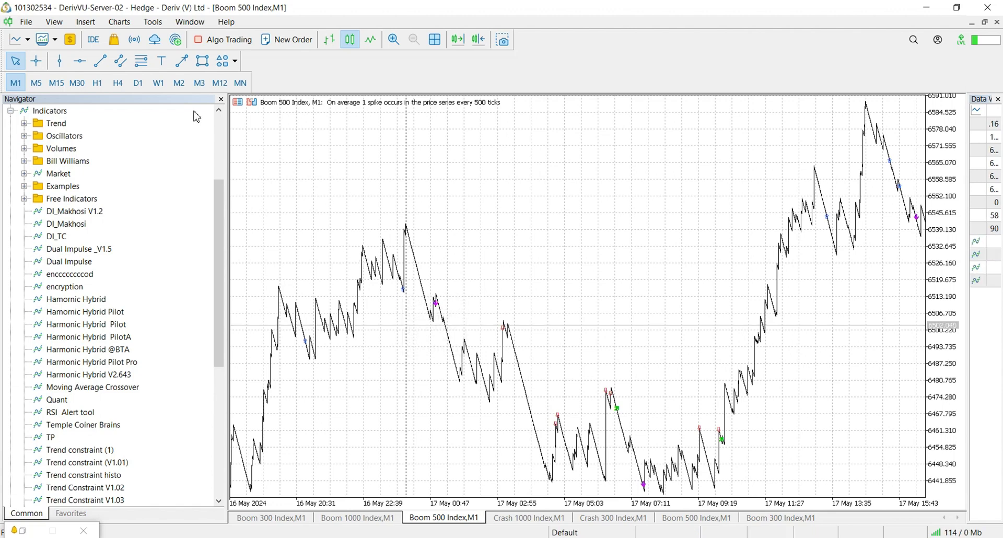
- Add a Moving Average with period 100, Exponential method, MediumBlue colour, applied to Close
left_click(87, 24)
mouse_move(110, 37)
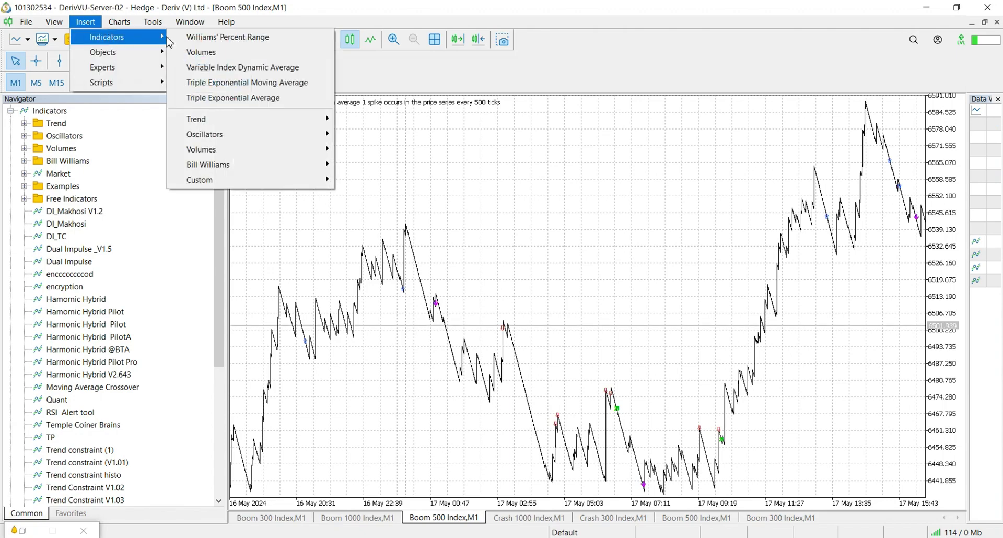
mouse_move(226, 126)
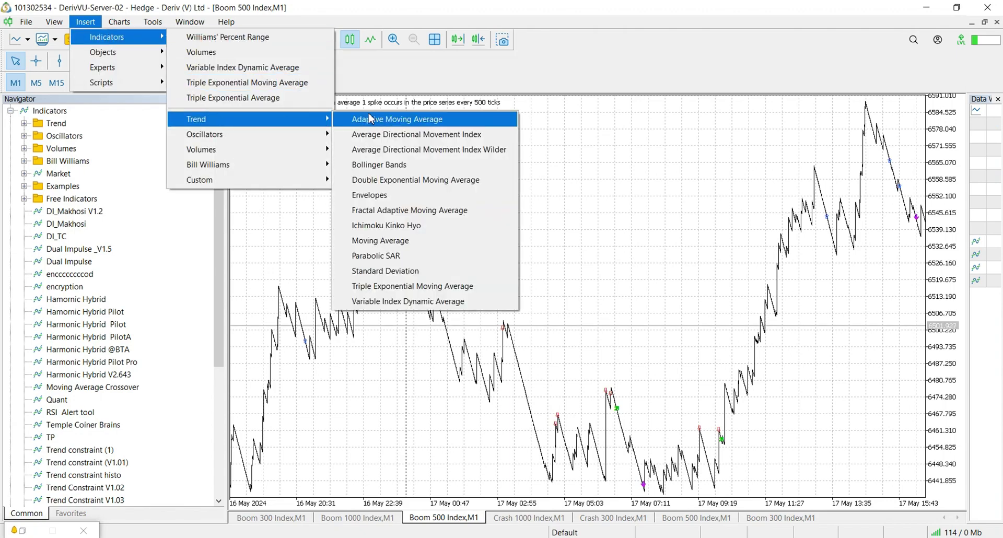
left_click(399, 242)
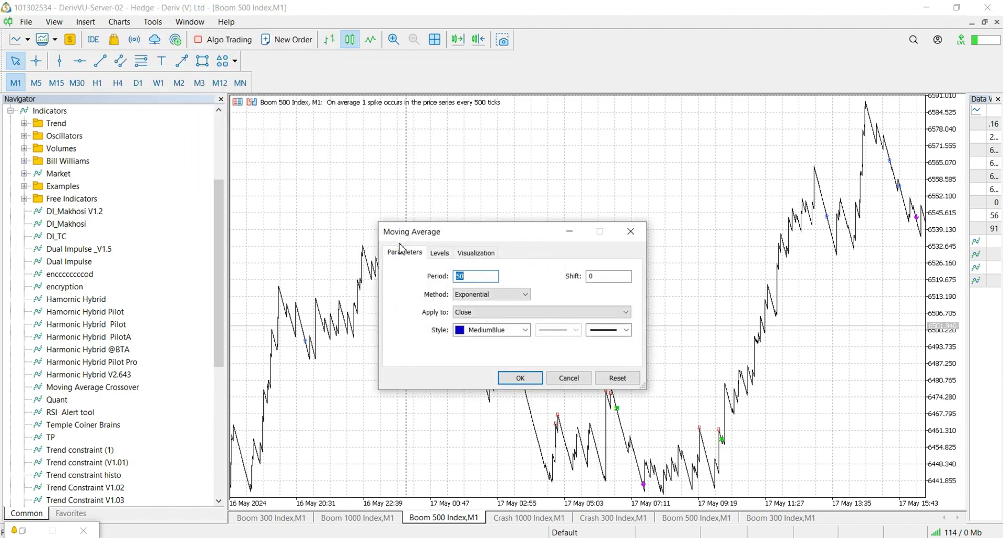
left_click(477, 277)
type("100")
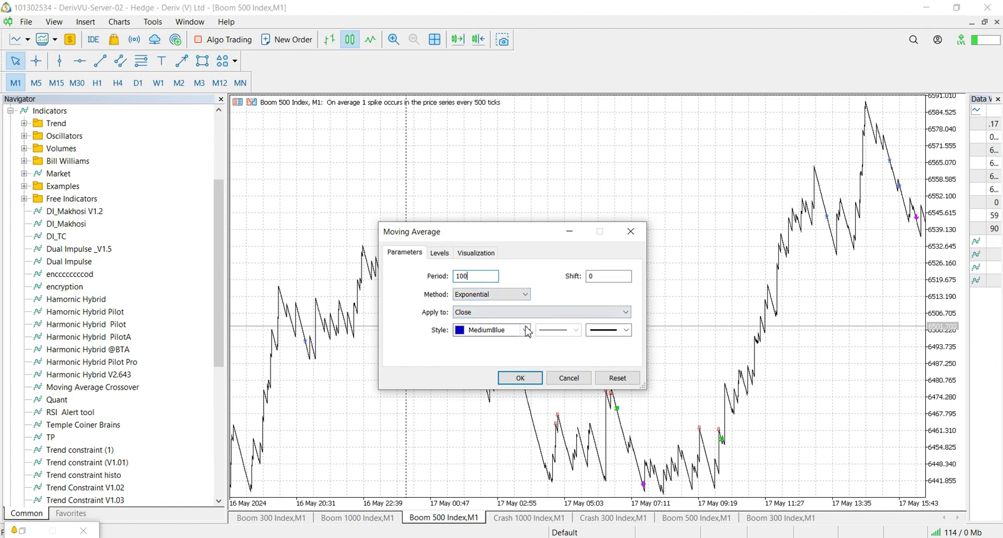
left_click(521, 378)
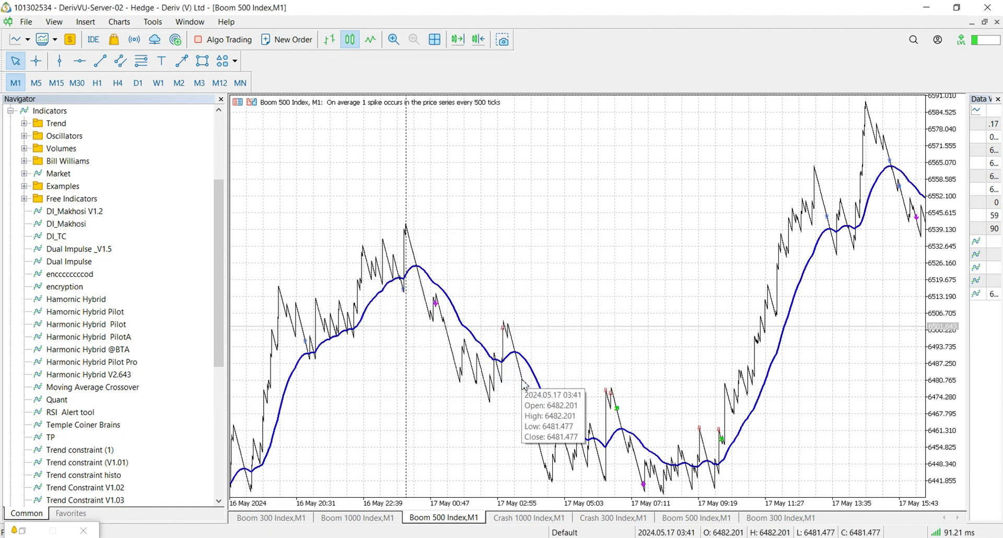
- Add a second Moving Average with period 200, Simple method and a Red line
left_click(98, 26)
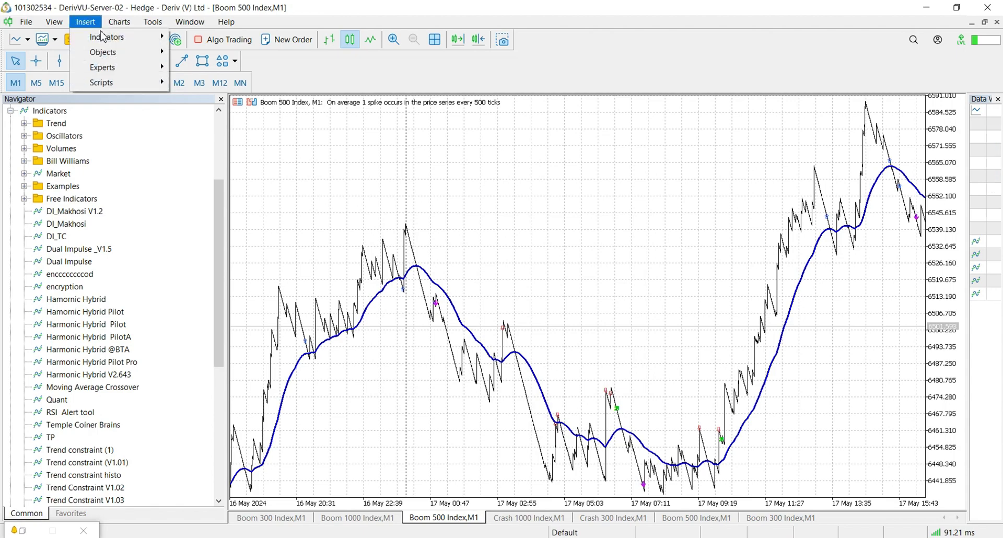
mouse_move(105, 38)
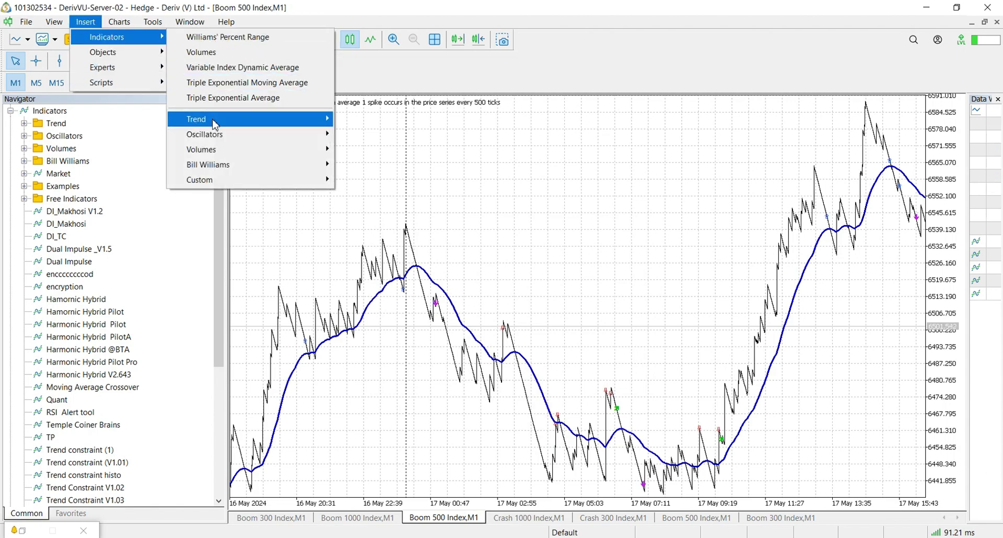
mouse_move(214, 124)
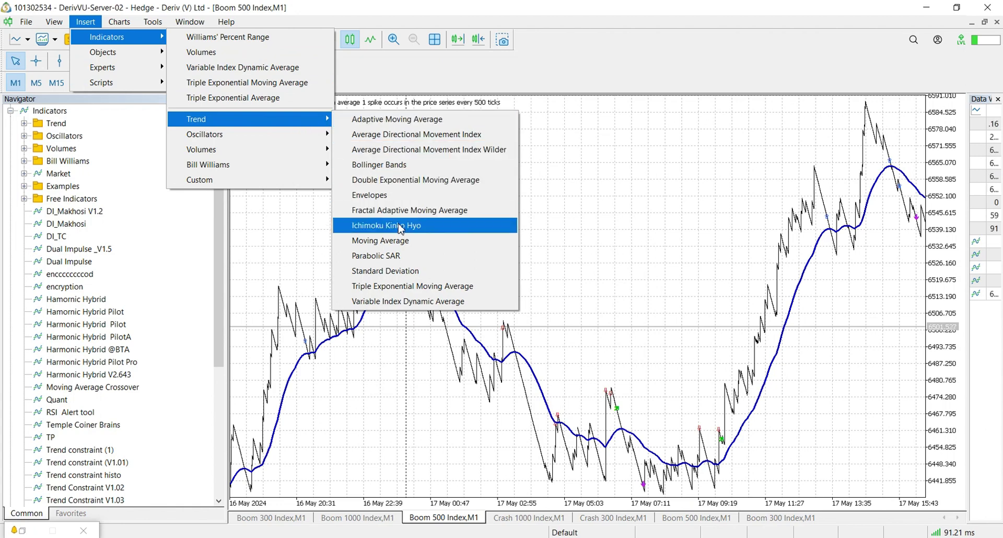
double_click(400, 243)
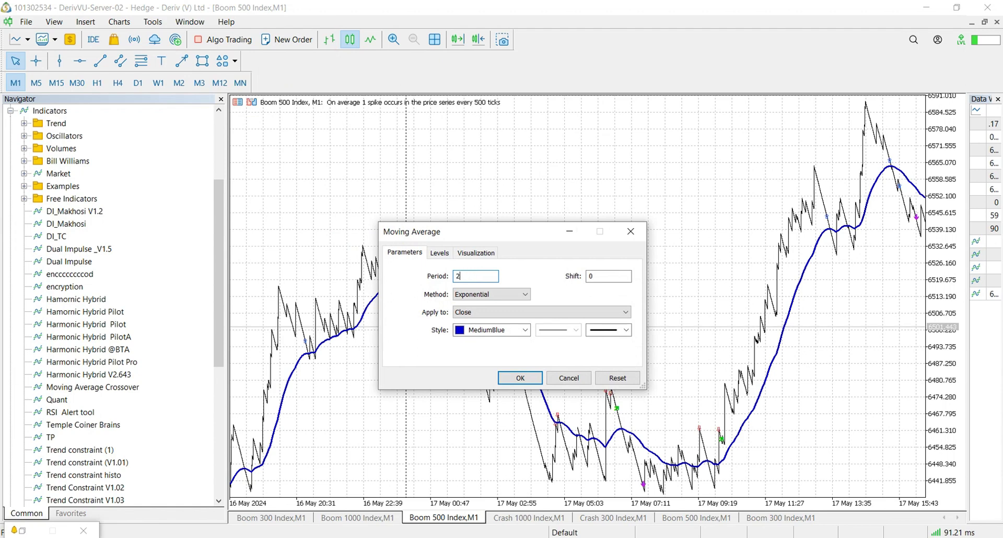
left_click(517, 296)
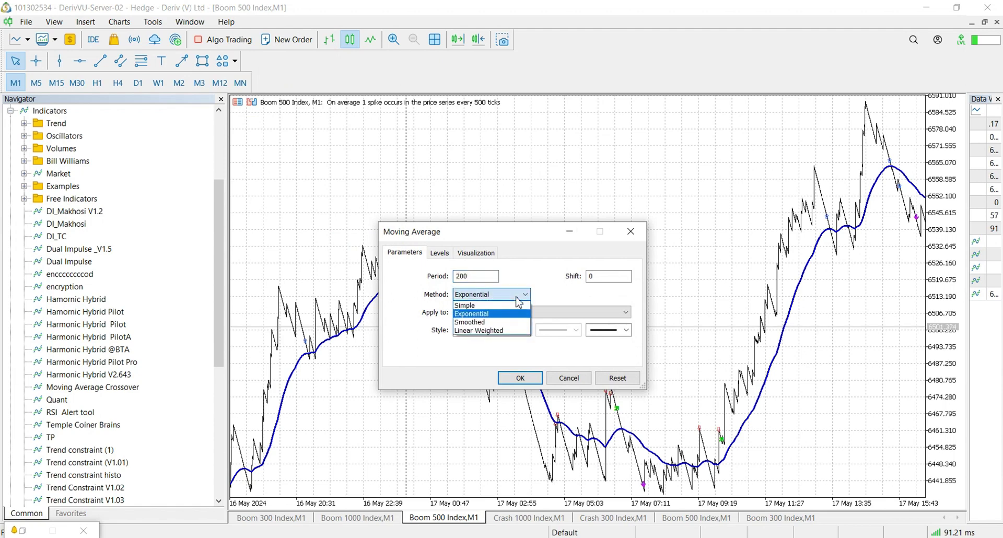
left_click(478, 306)
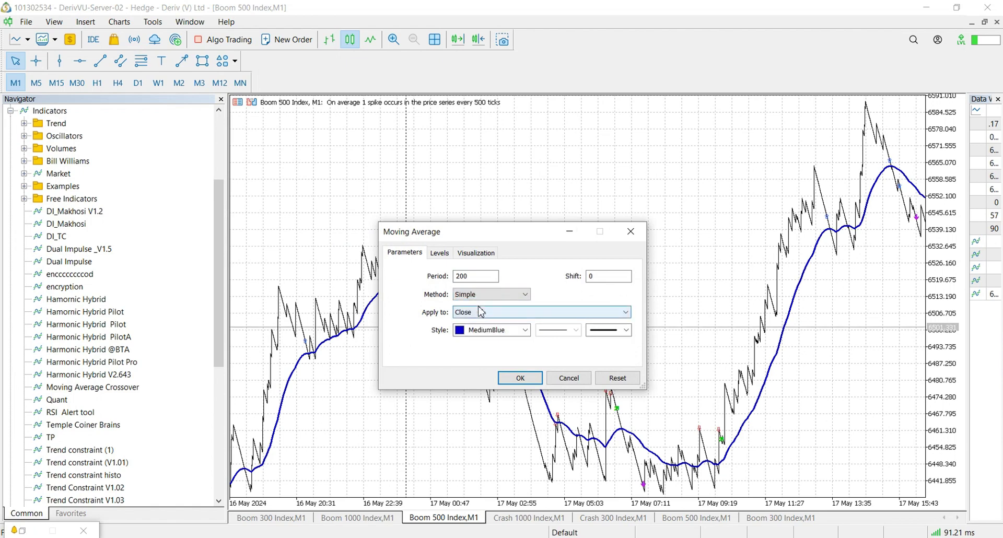
left_click(524, 330)
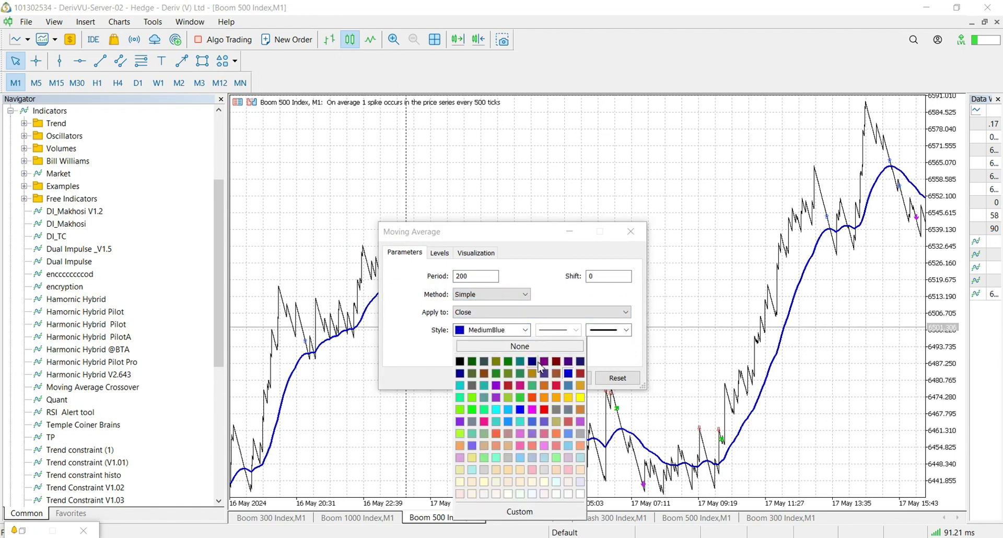
left_click(544, 409)
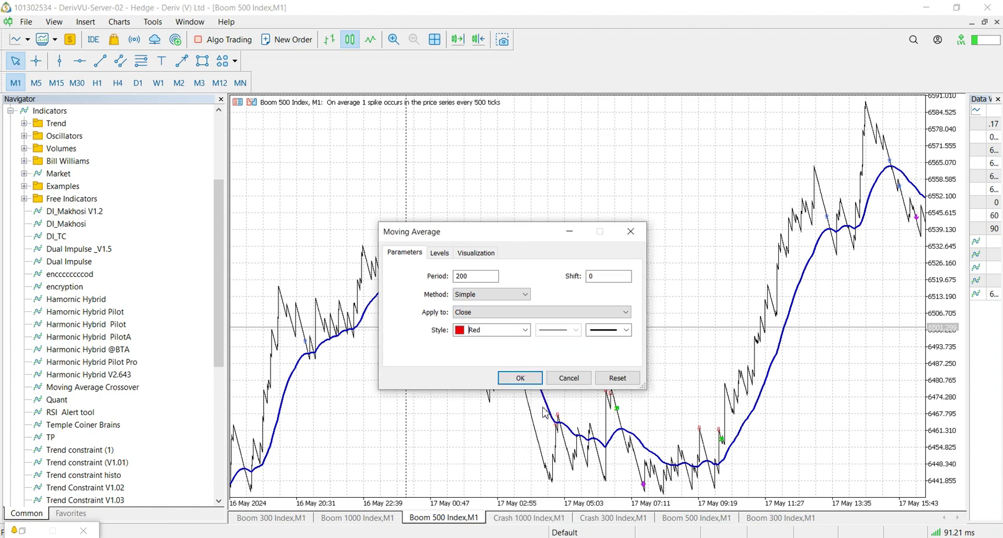
left_click(525, 378)
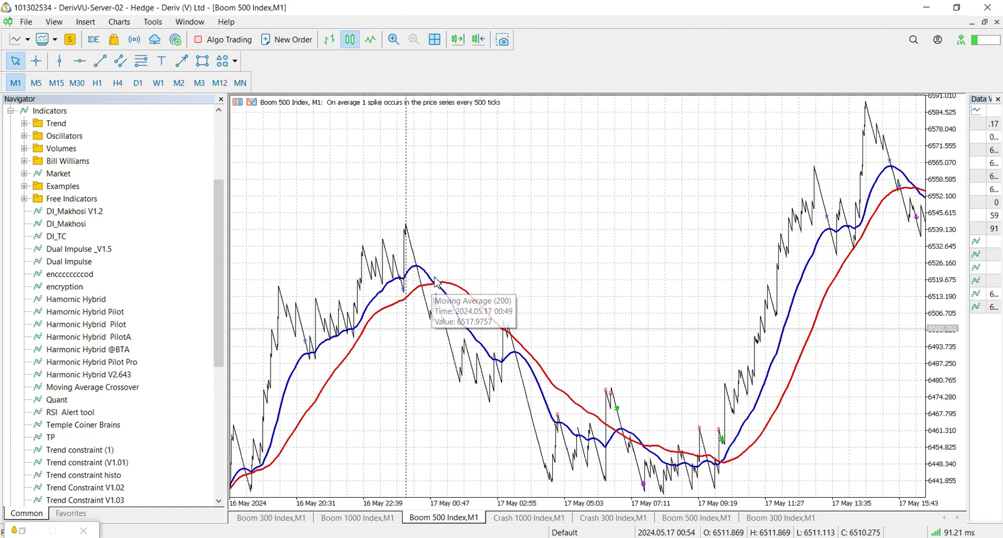
- Draw a rising trend line up from the chart's lower left
left_click(182, 61)
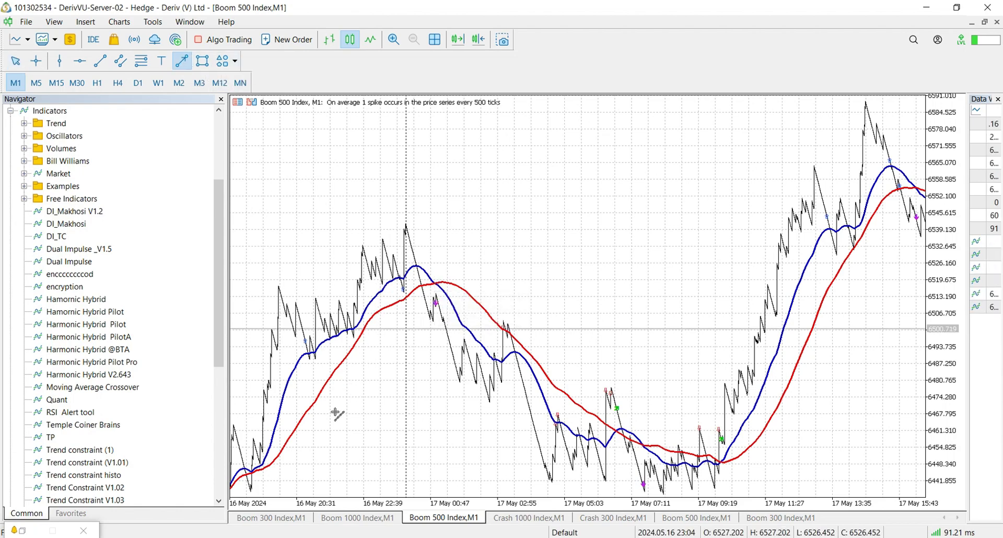
left_click_drag(274, 462, 374, 349)
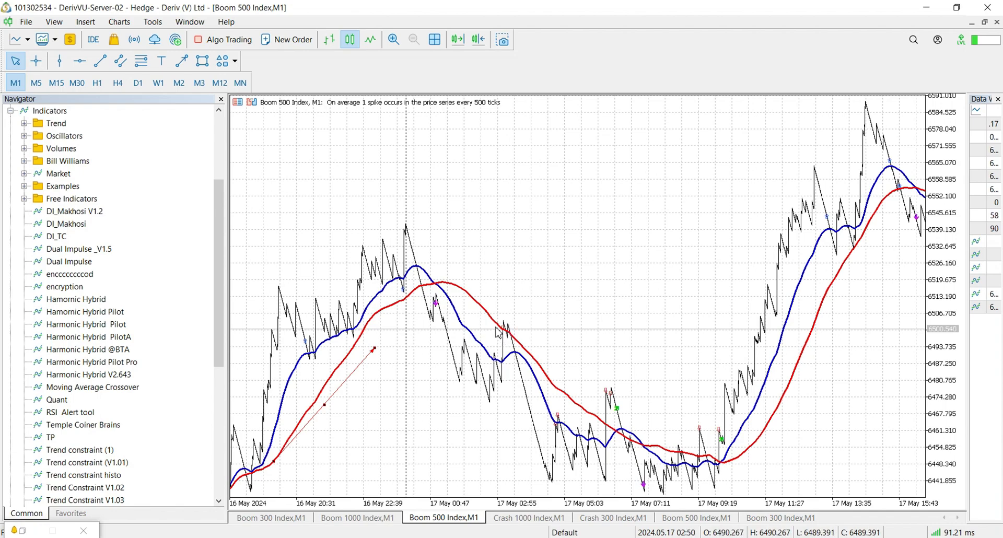
mouse_move(510, 335)
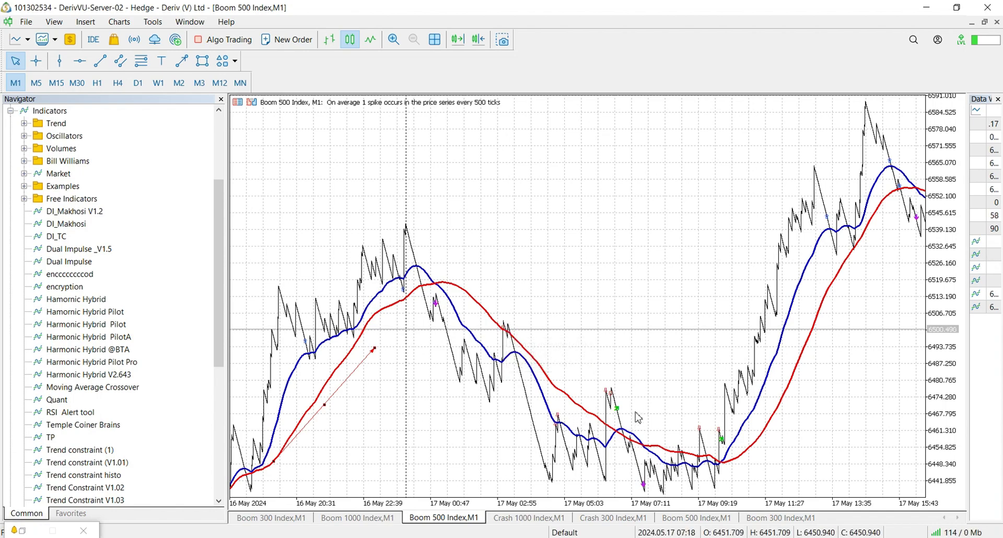
mouse_move(609, 403)
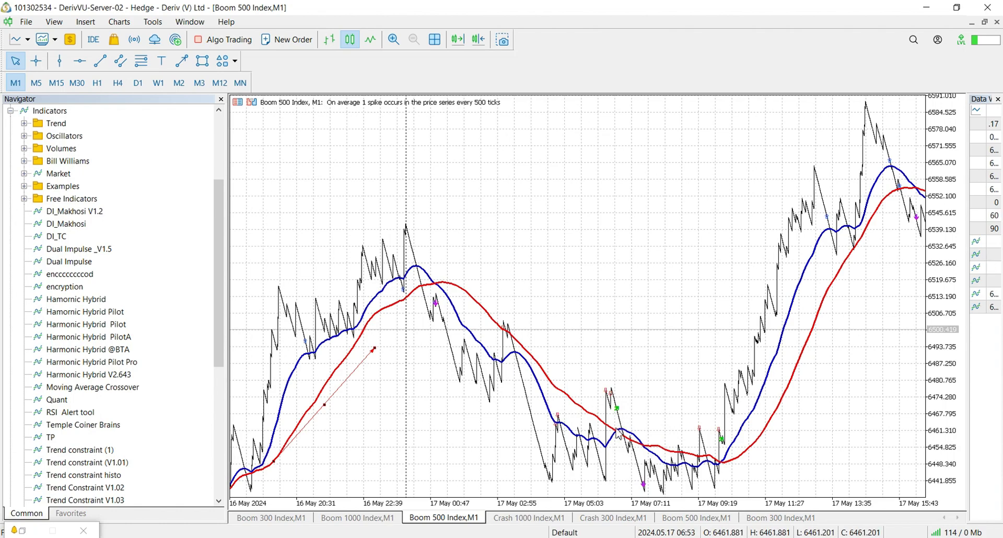
mouse_move(620, 438)
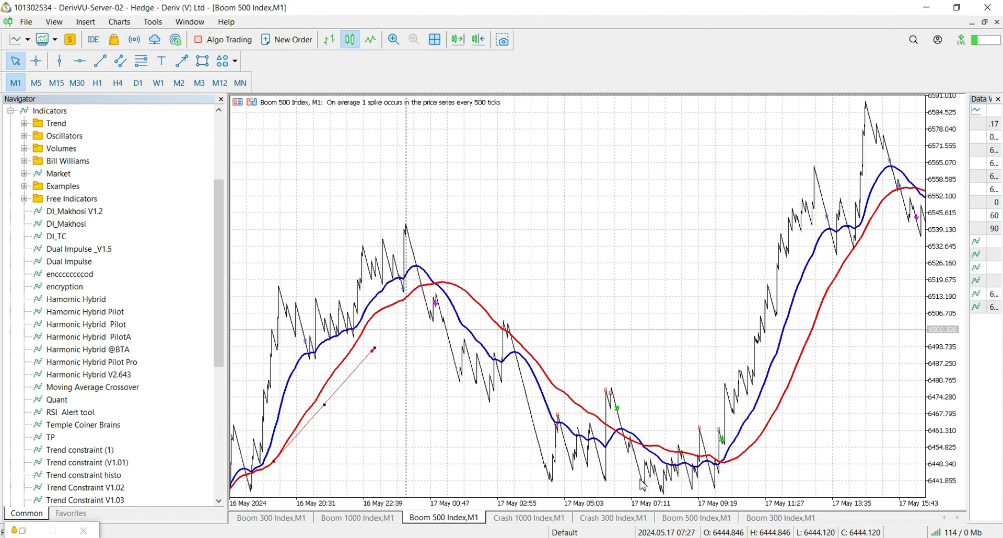
mouse_move(642, 485)
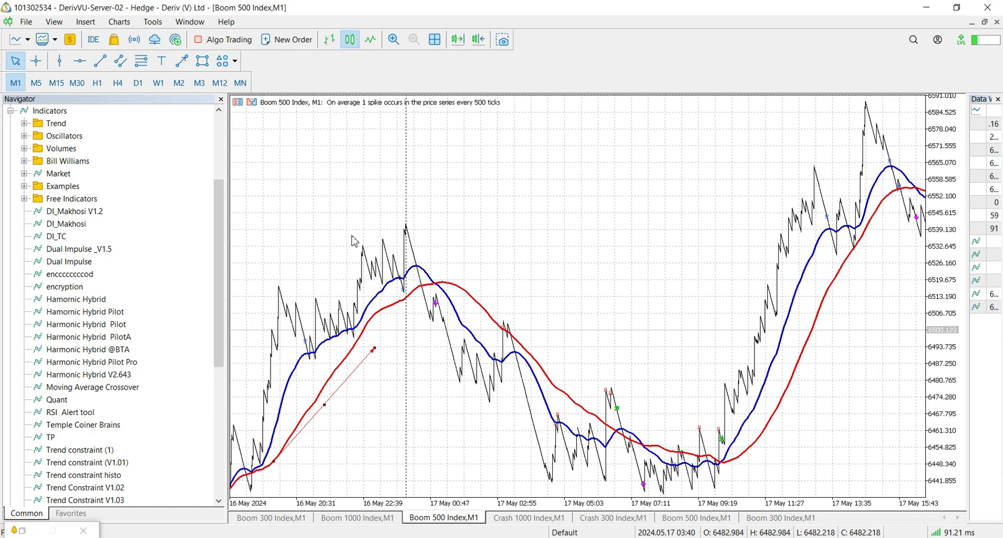
- Place a horizontal line at 6441.727 near the low and hide the Navigator panel
left_click(80, 61)
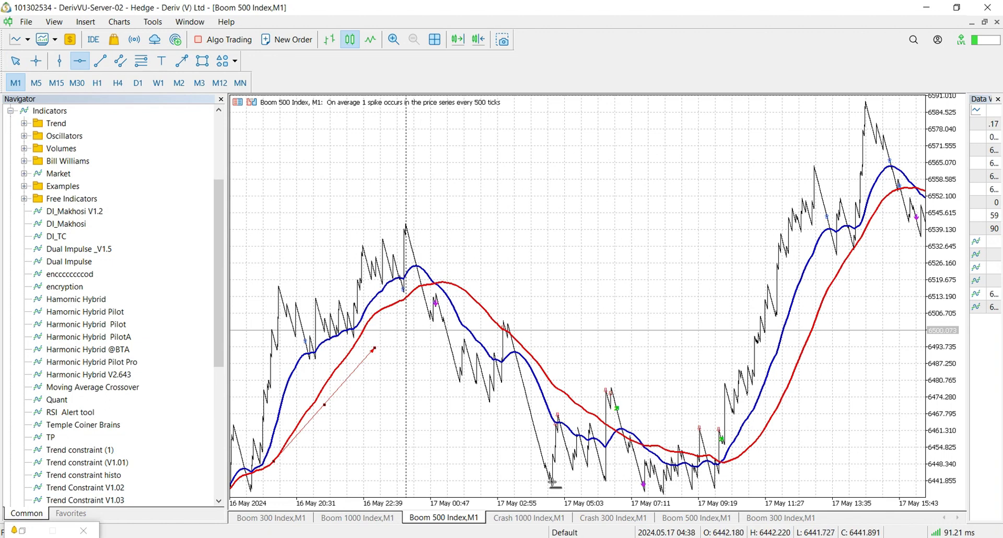
left_click(552, 481)
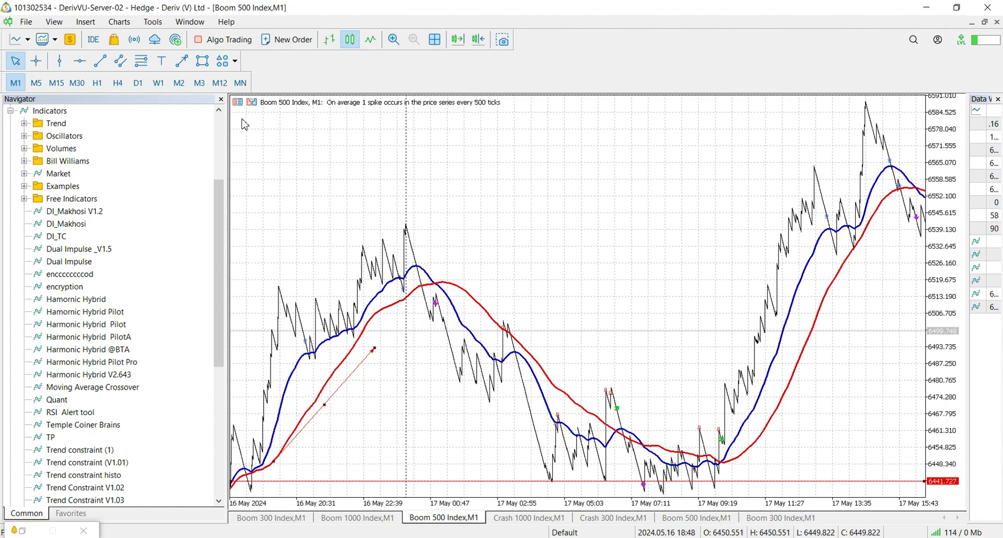
left_click(222, 100)
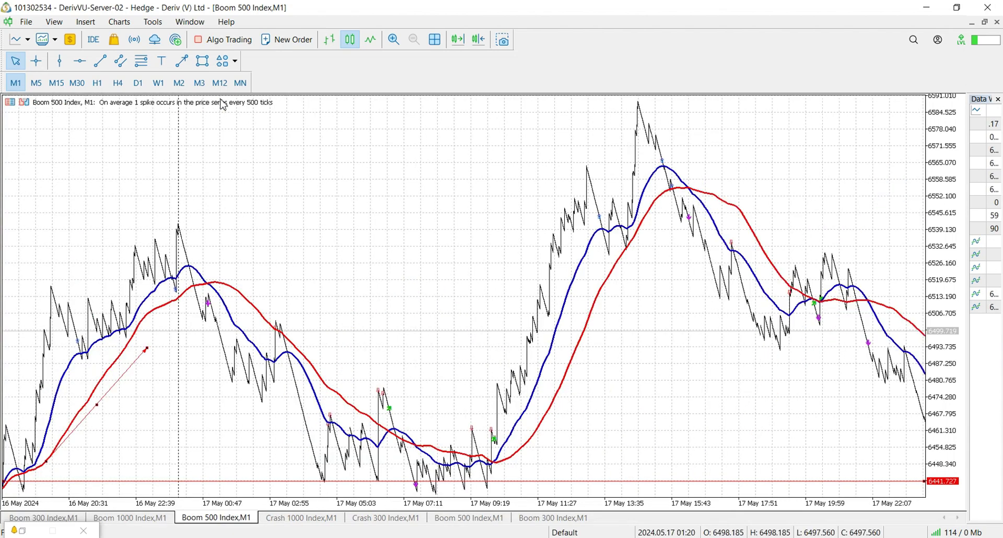
- Draw a falling trendline across the mid-chart decline and a rising line along the rally after 17 May 11:27
left_click(103, 63)
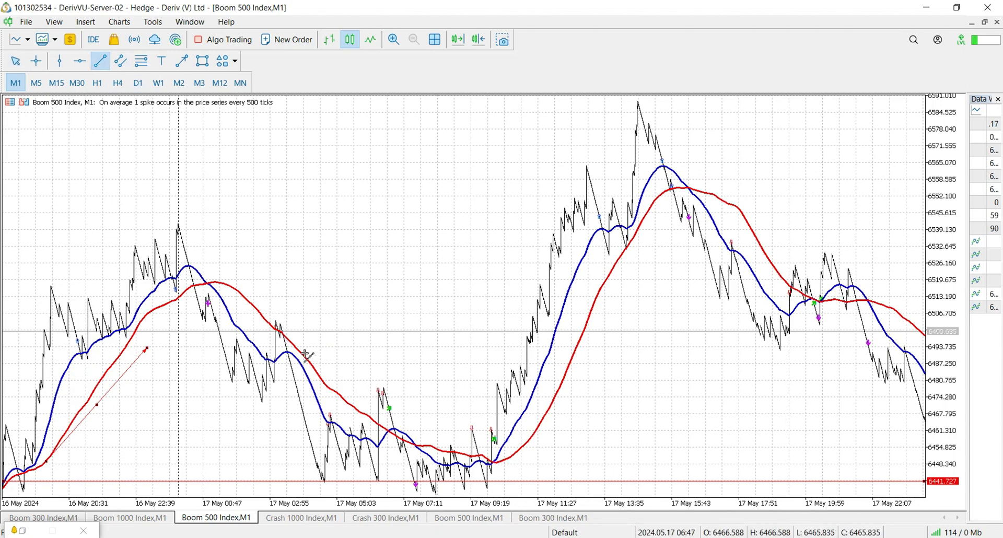
mouse_move(293, 346)
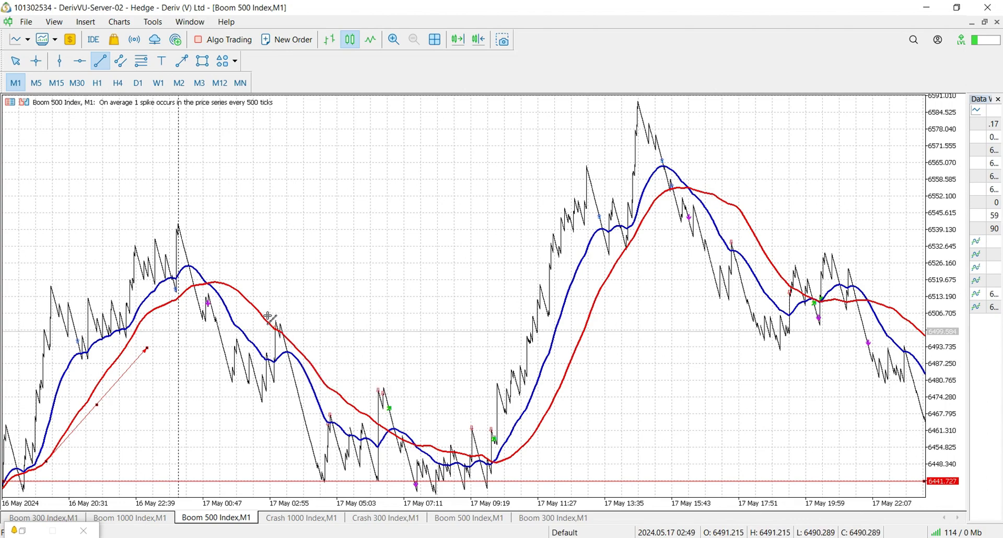
mouse_move(267, 315)
left_mouse_down()
mouse_move(407, 390)
mouse_move(470, 440)
mouse_move(497, 446)
mouse_move(492, 459)
mouse_move(448, 464)
mouse_move(516, 475)
left_mouse_up()
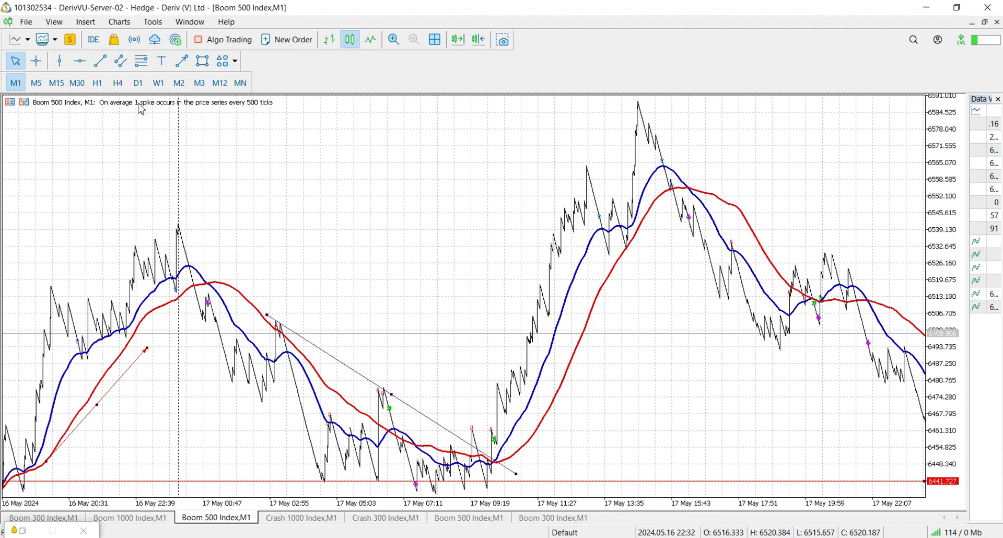
left_click(183, 61)
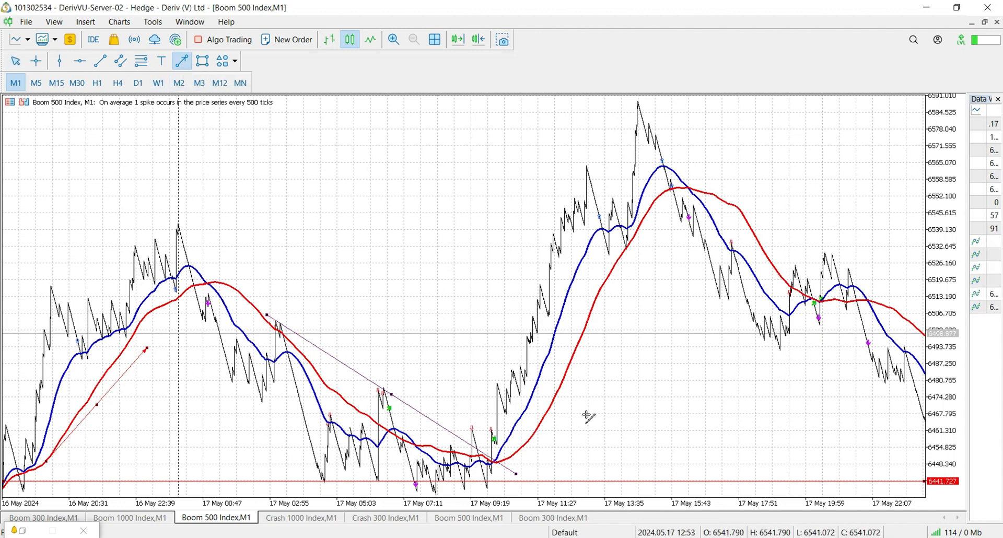
left_click_drag(536, 443, 633, 283)
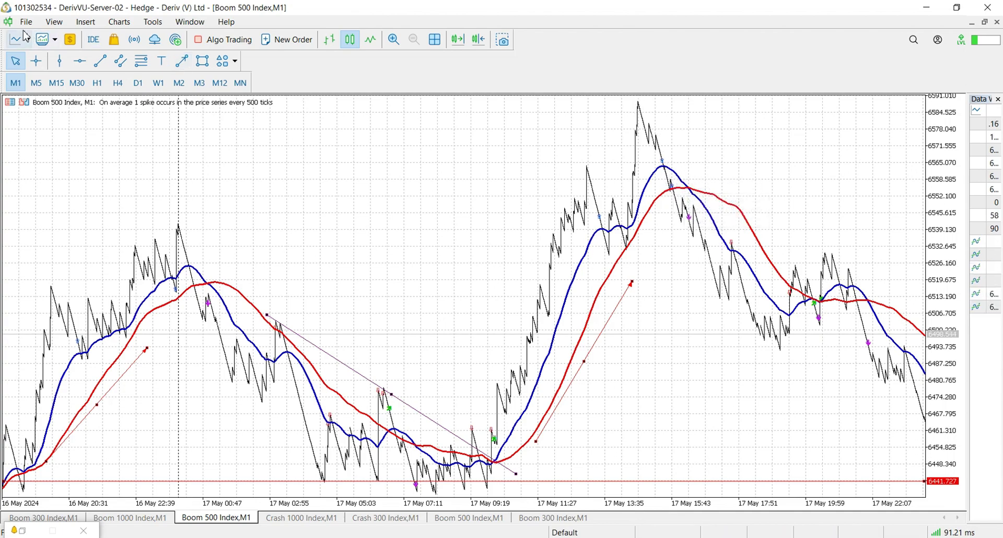
- Draw an arrowed line from the 17 May 15:43 peak down toward 22:07
left_click(181, 61)
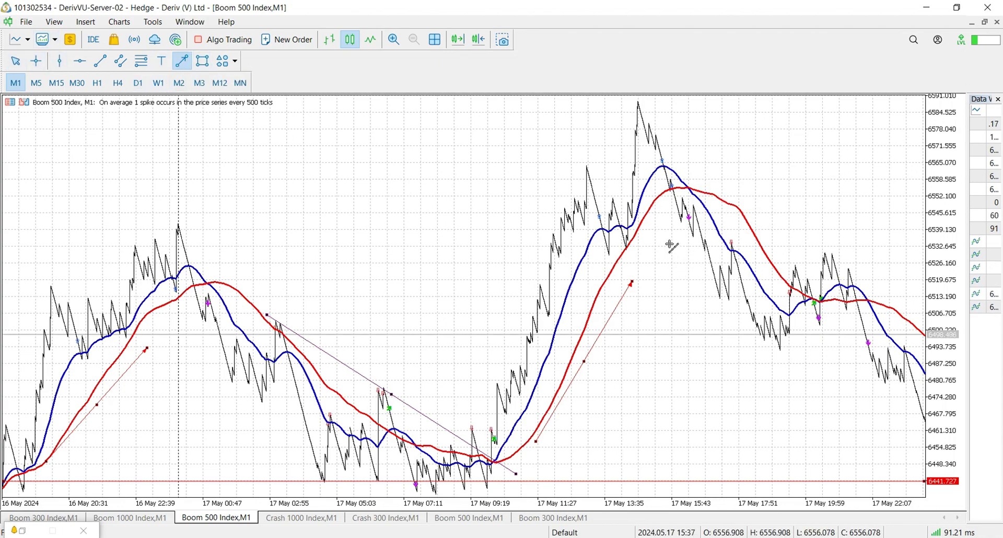
left_click_drag(669, 243, 870, 429)
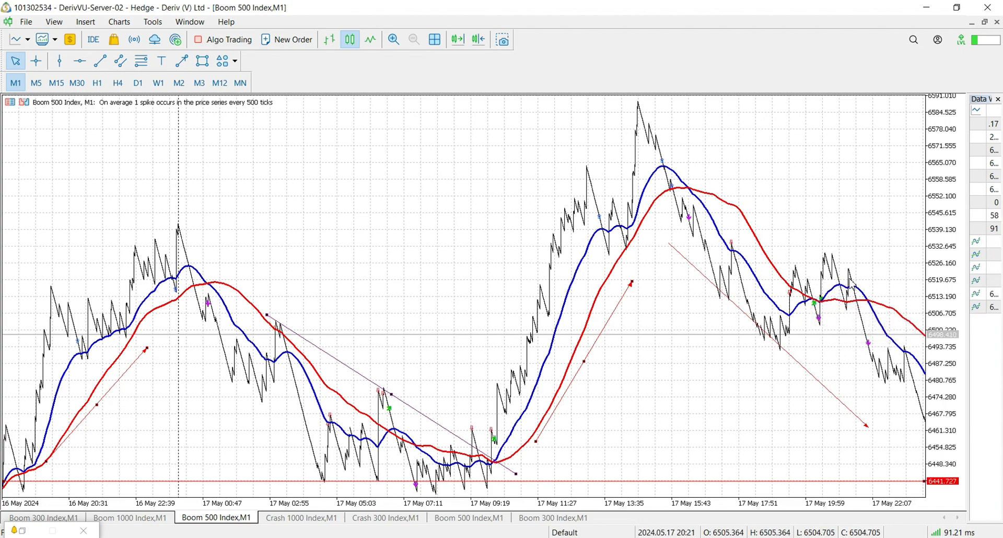
mouse_move(822, 309)
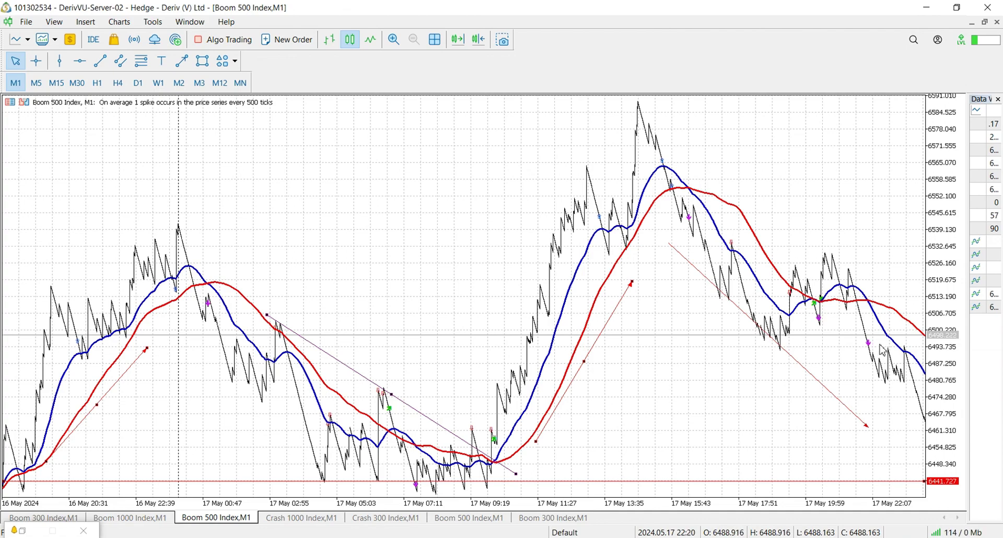
mouse_move(870, 346)
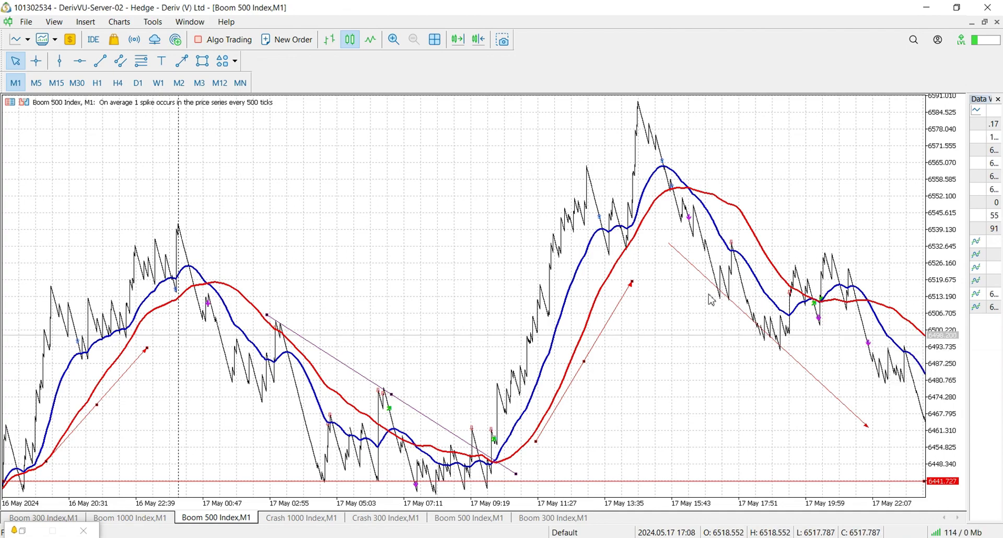
mouse_move(780, 276)
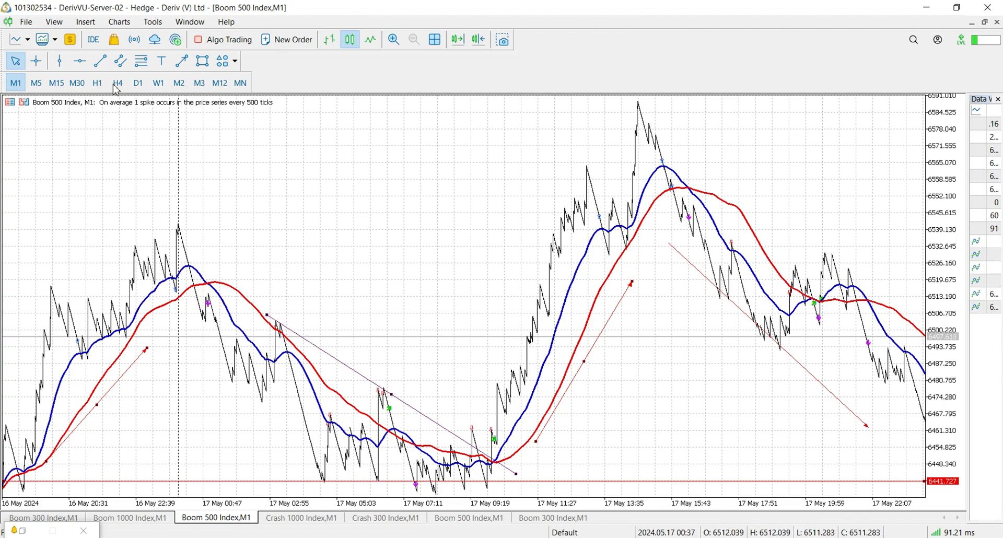
- Place a horizontal line at 6538.730 on the 16 May 22:39 peak
left_click(81, 62)
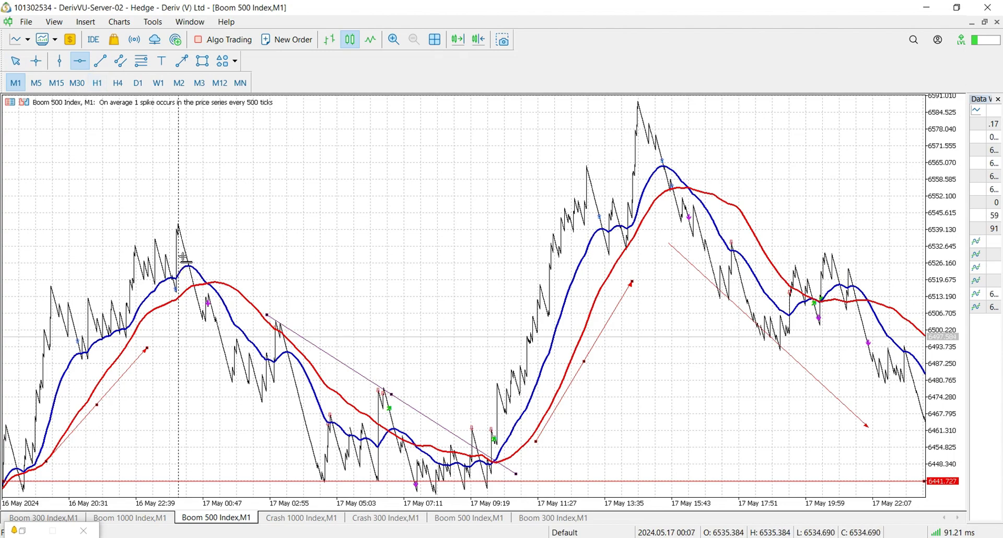
left_click(178, 230)
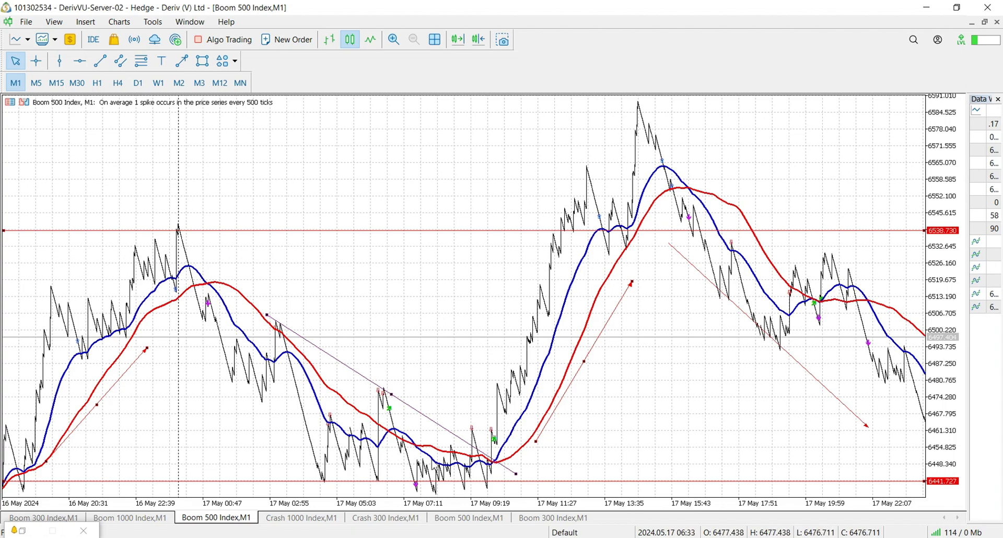
mouse_move(481, 464)
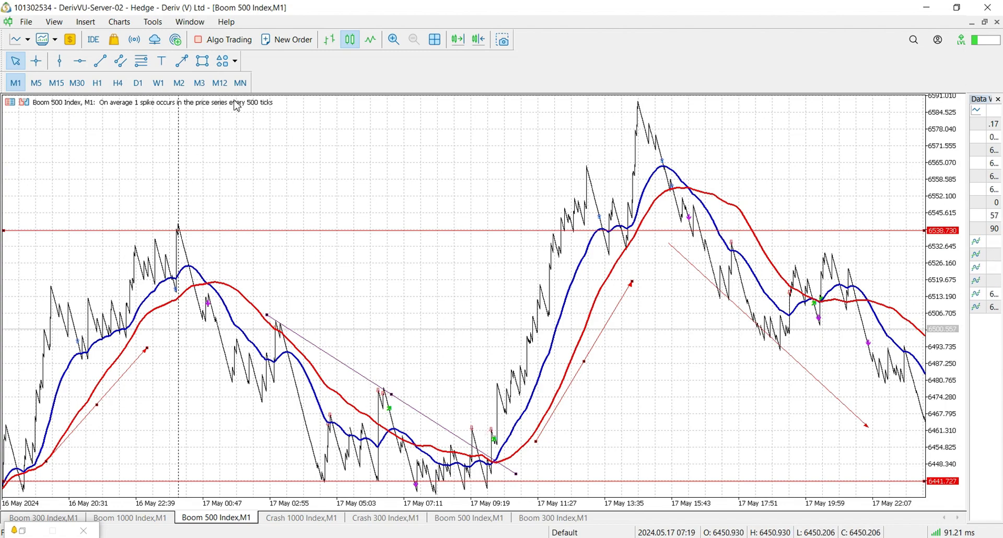
- Draw a rectangle over the 17 May 09:19–11:27 rally, widening it to span roughly 6463 to 6538.730
left_click(203, 61)
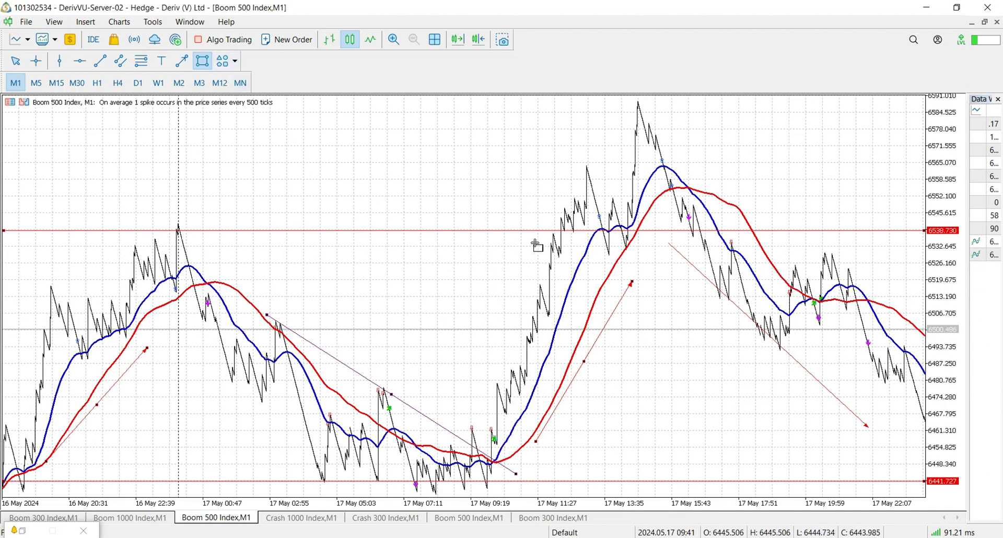
mouse_move(528, 237)
left_mouse_down()
mouse_move(562, 424)
mouse_move(583, 424)
left_mouse_up()
left_click_drag(527, 424, 494, 426)
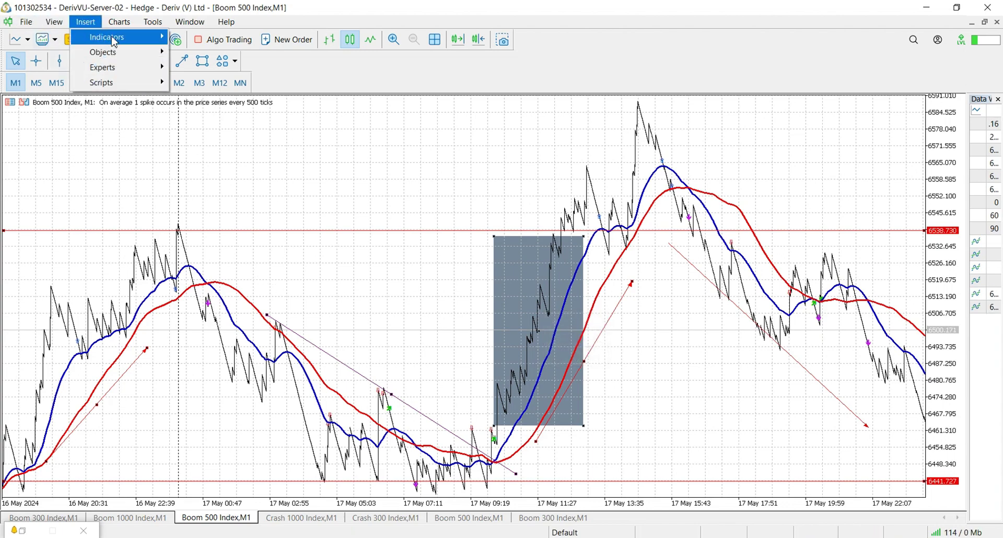
- Insert a Relative Strength Index with period 14 on Close in its own subwindow
mouse_move(100, 38)
mouse_move(207, 139)
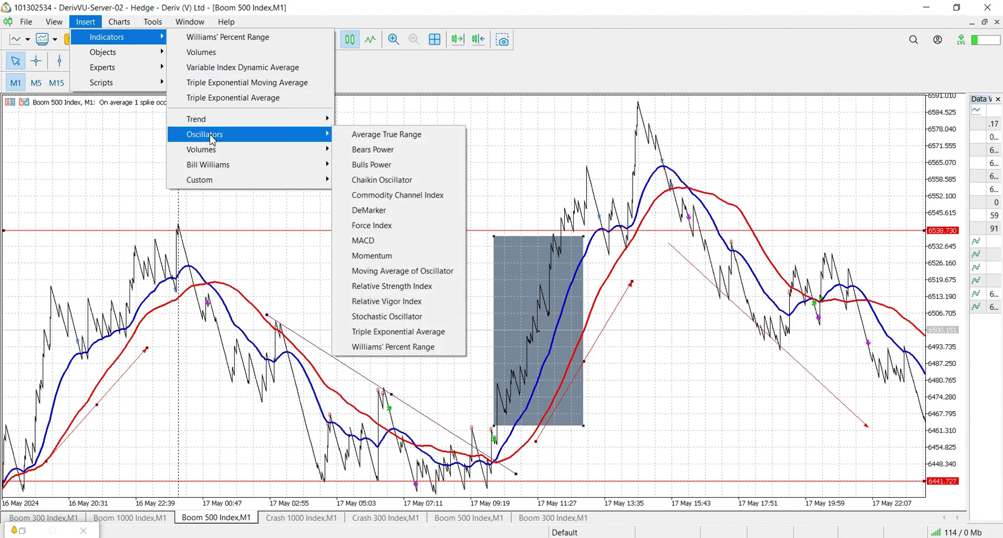
left_click(389, 287)
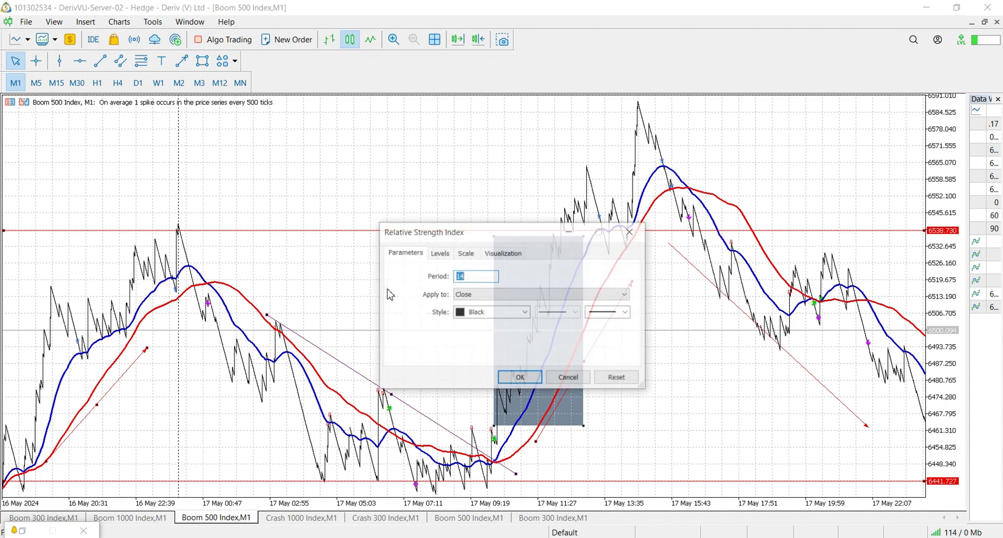
type("17")
left_click(519, 377)
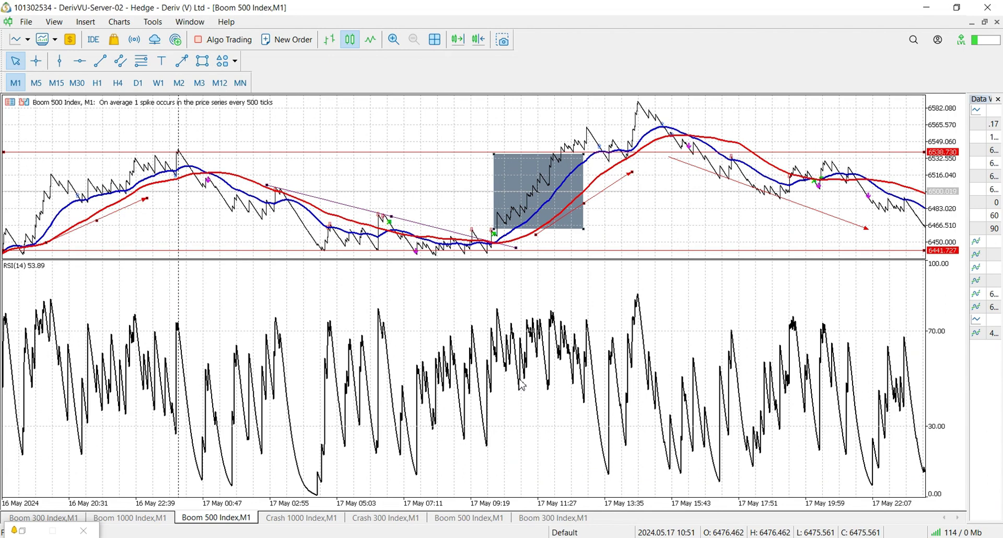
left_click(203, 63)
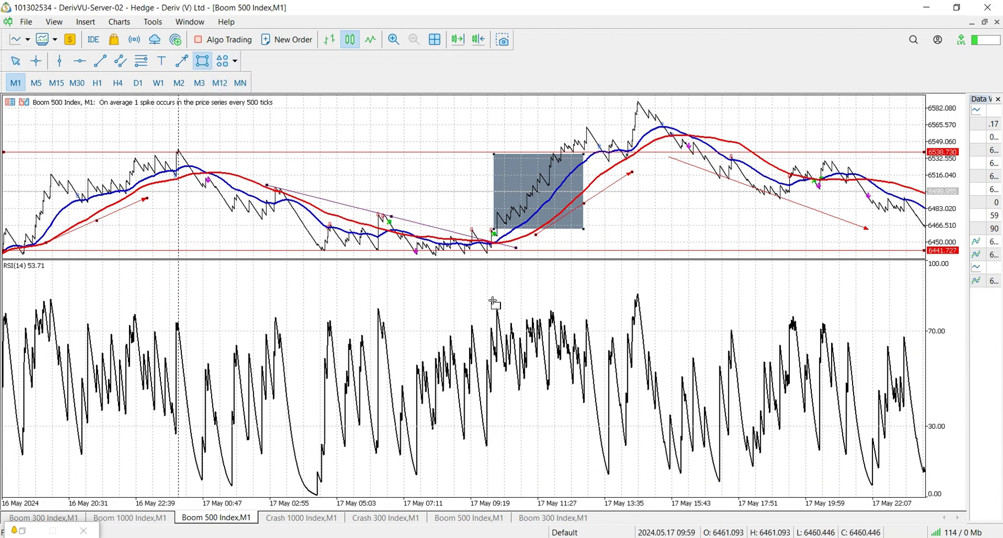
- Box the RSI readings between about 60 and 80 from 17 May 09:19 to 11:27
left_click_drag(495, 306, 603, 351)
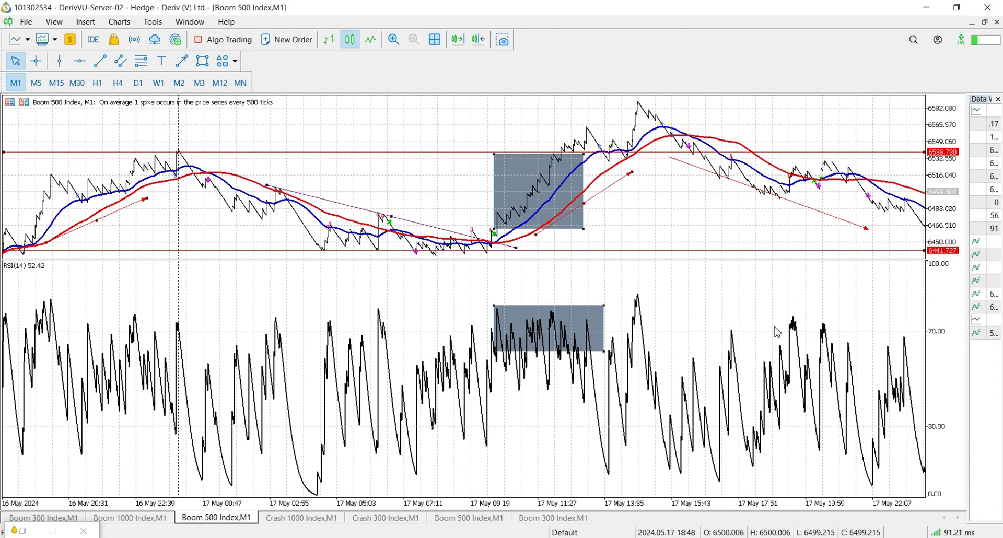
mouse_move(805, 334)
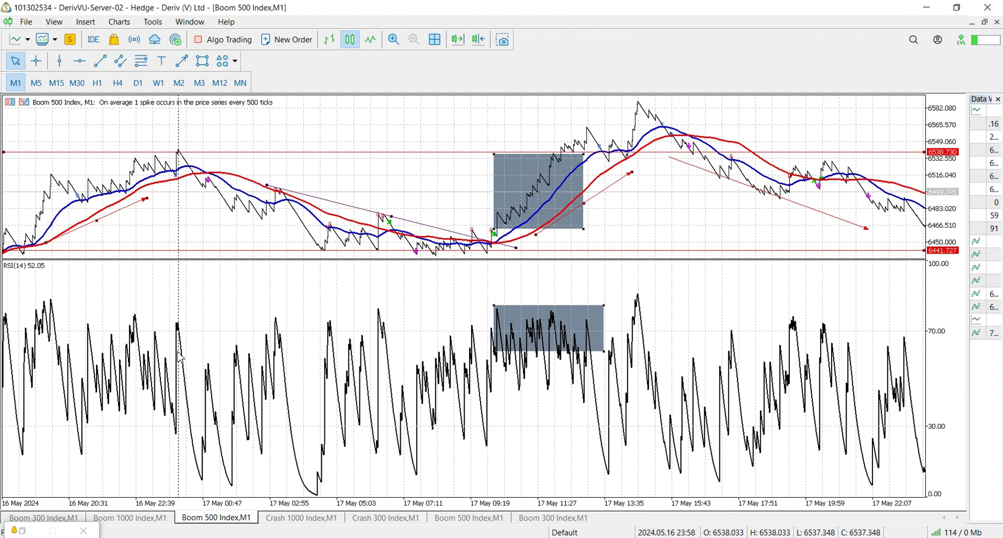
- Drag the price/RSI pane separator down so the RSI subwindow shrinks to a short bottom strip
right_click(212, 316)
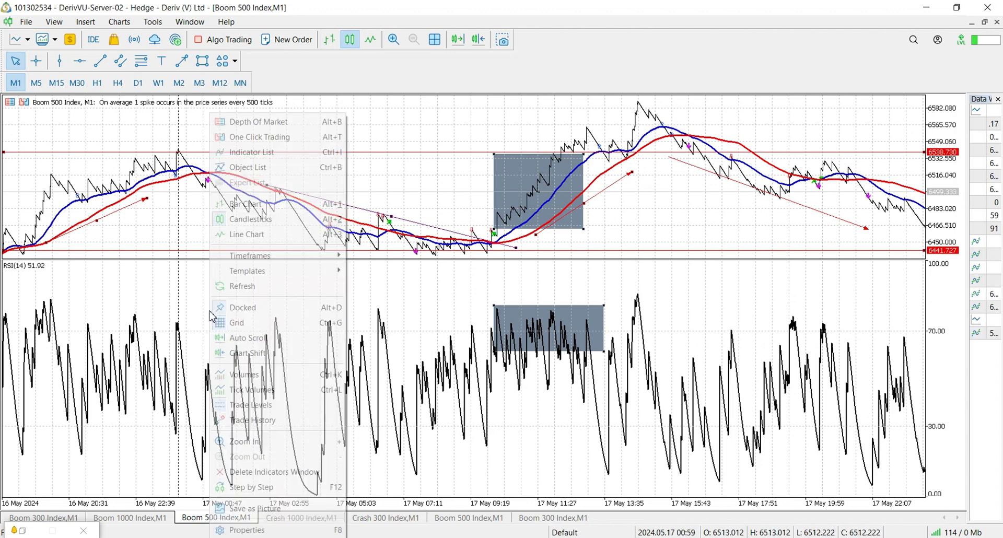
left_click(148, 291)
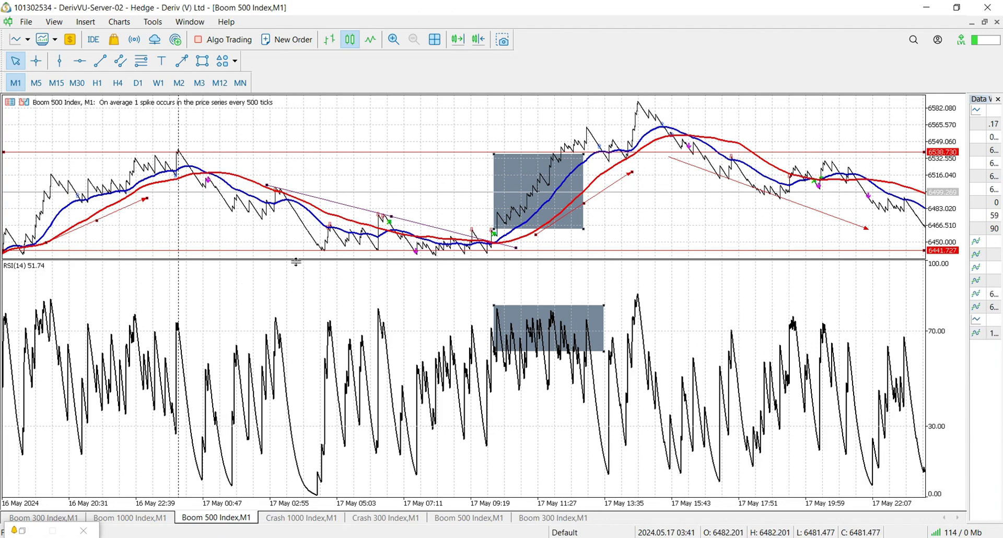
left_click_drag(295, 262, 289, 426)
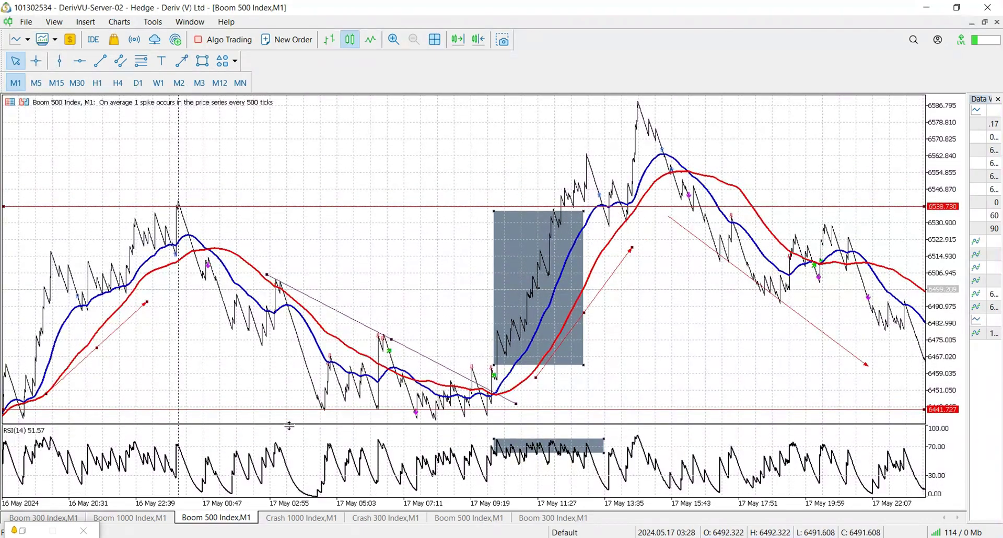